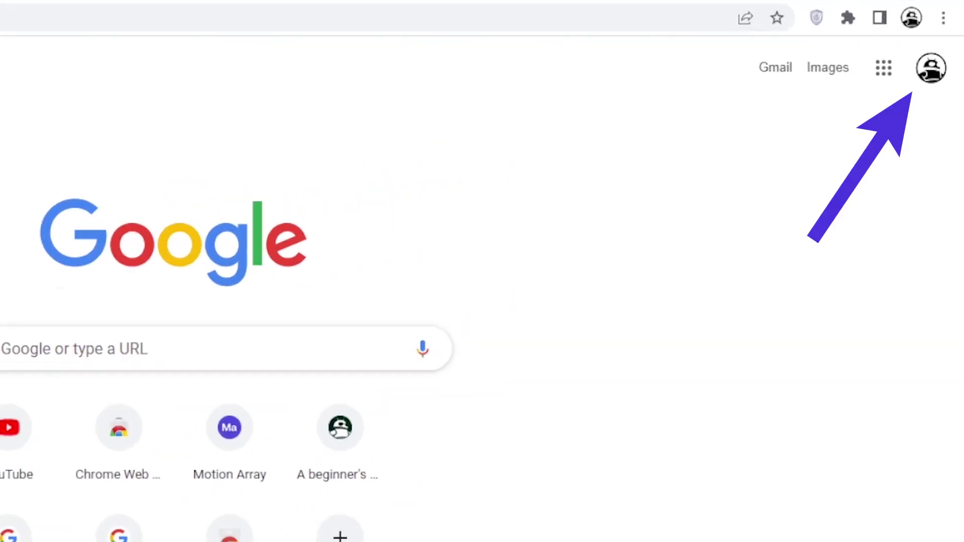
# Sign out of the Google account from the profile picture's account menu in Chrome
pyautogui.click(944, 67)
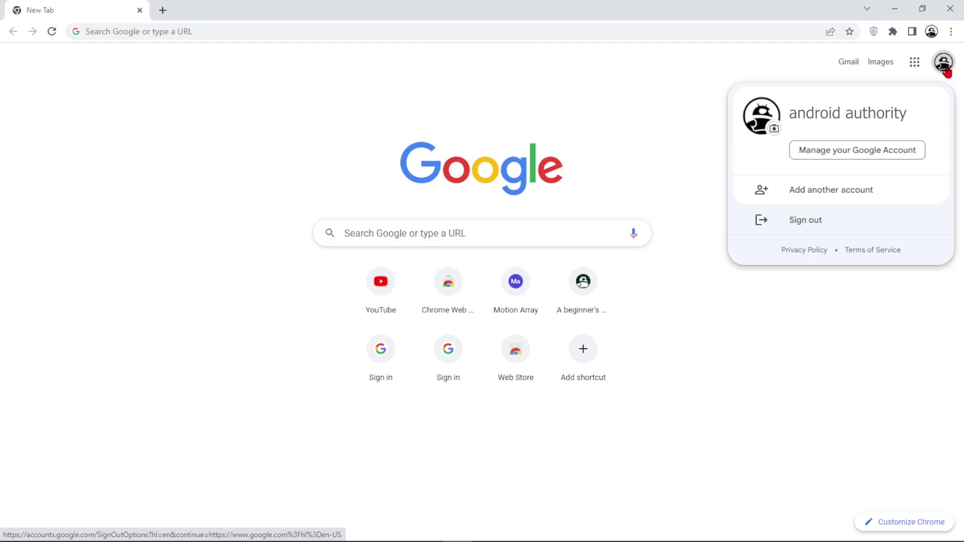
pyautogui.click(920, 231)
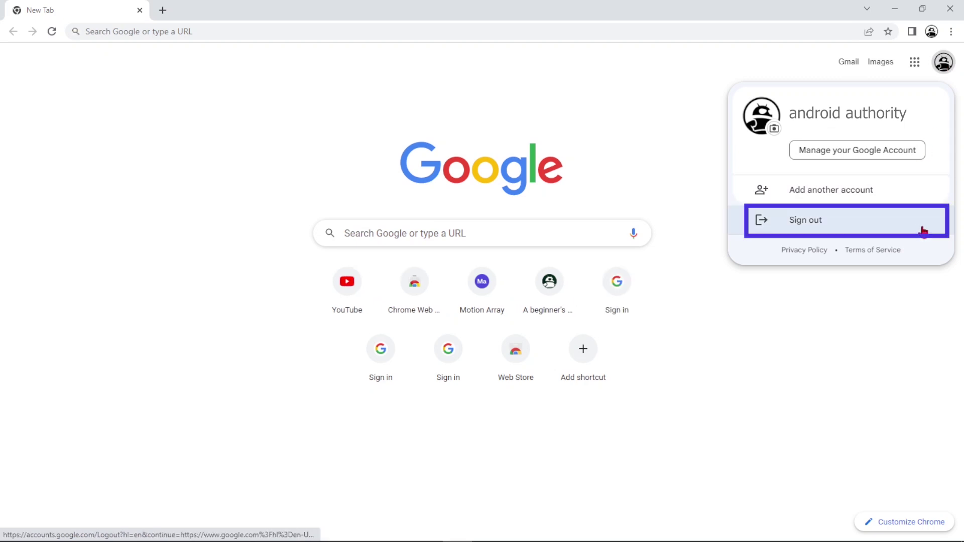
pyautogui.click(924, 231)
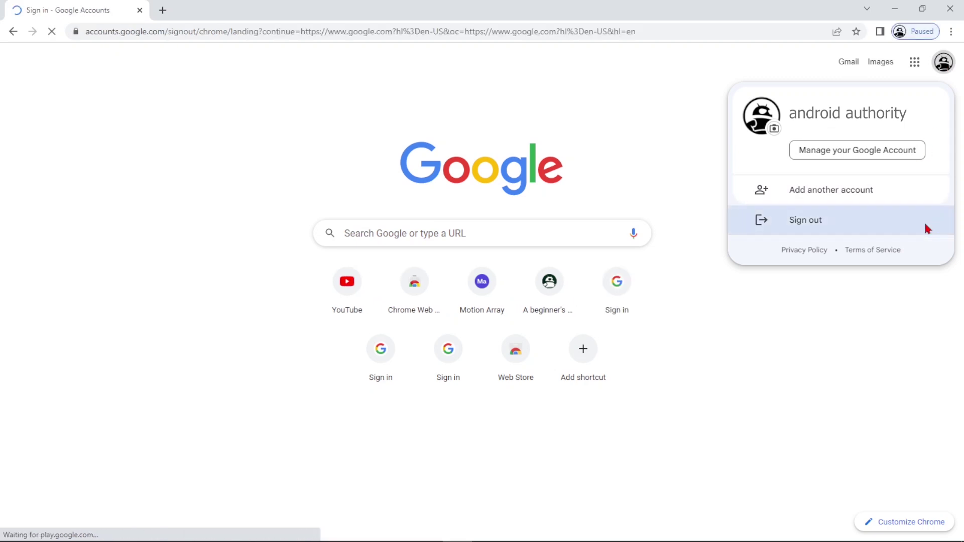